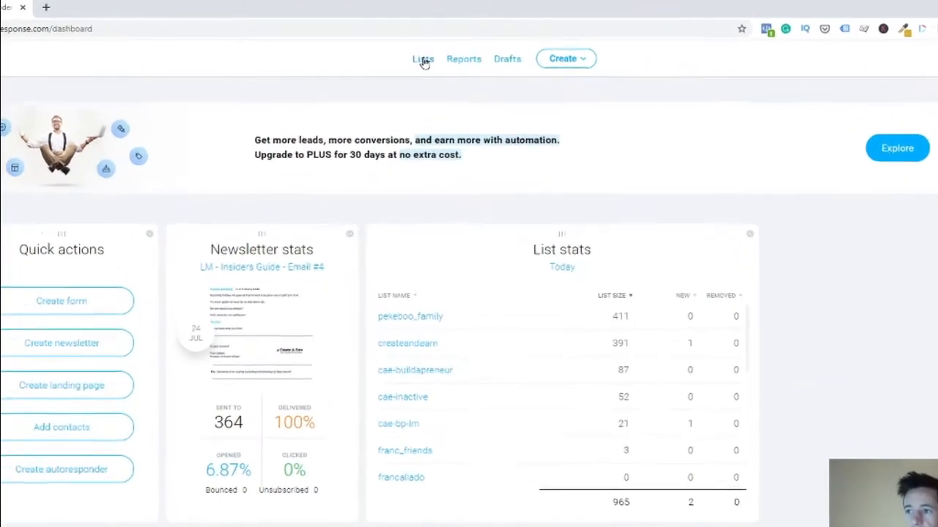
- Go to the contact lists and open the contacts of the pekeboo_family list
{"action": "left_click", "coordinate": [428, 55]}
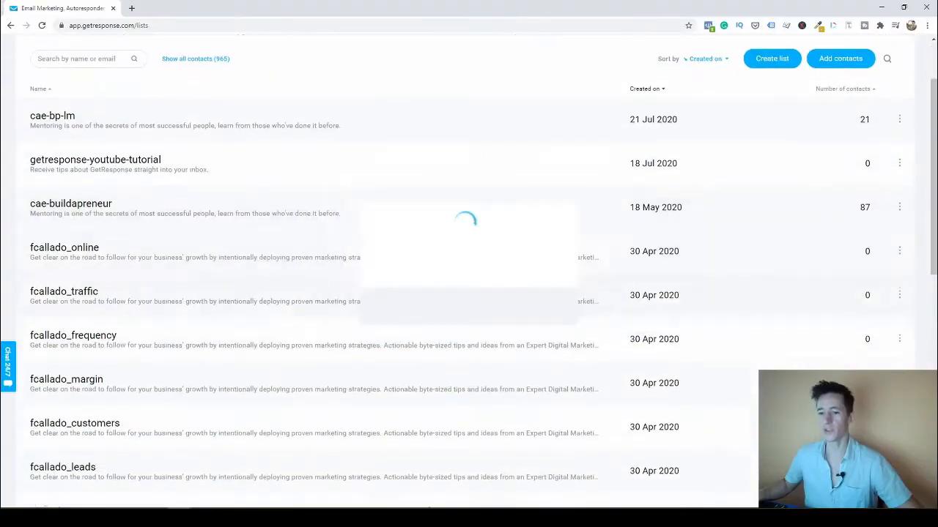
{"action": "scroll", "coordinate": [517, 325], "scroll_direction": "down", "scroll_amount": 2}
{"action": "scroll", "coordinate": [518, 326], "scroll_direction": "down", "scroll_amount": 3}
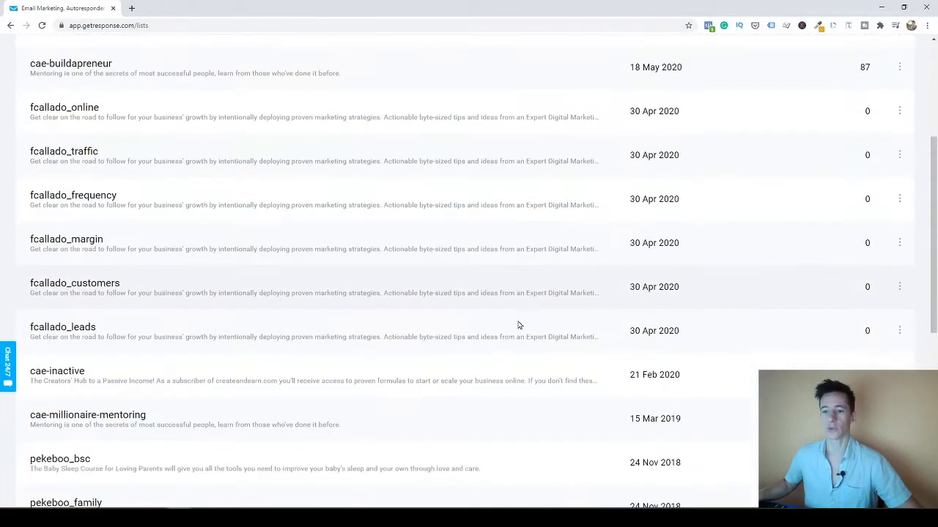
{"action": "scroll", "coordinate": [456, 332], "scroll_direction": "down", "scroll_amount": 2}
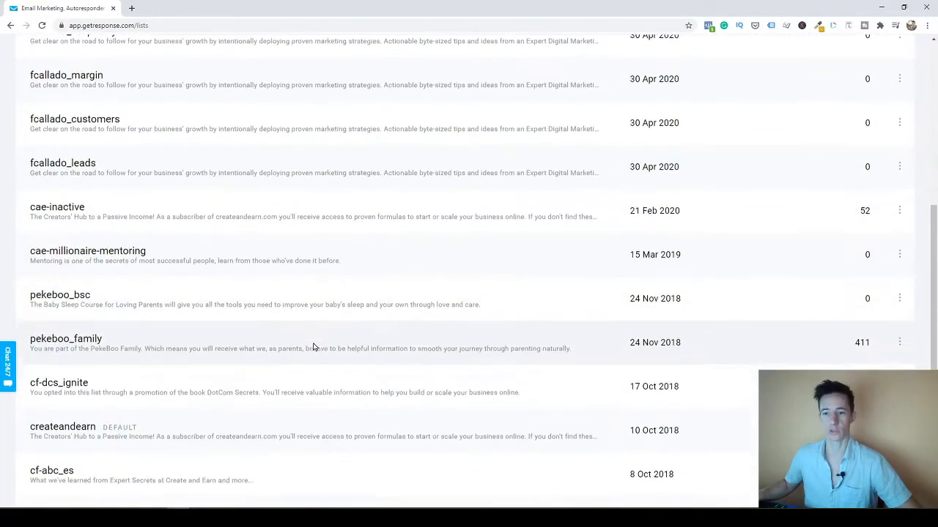
{"action": "left_click", "coordinate": [180, 313]}
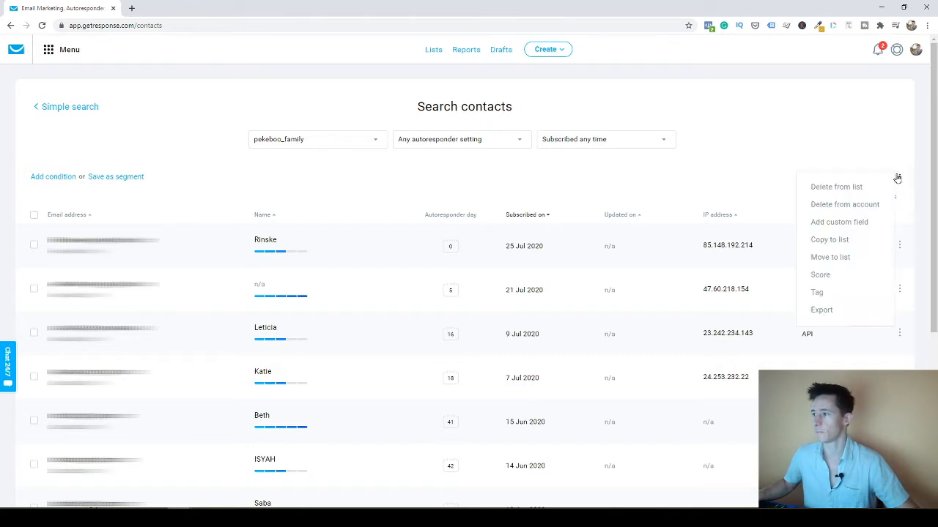
- Export all contacts of the pekeboo_family list as a CSV file named pekeboo-list-26-07-2020, and close the export dialog
{"action": "mouse_move", "coordinate": [904, 182]}
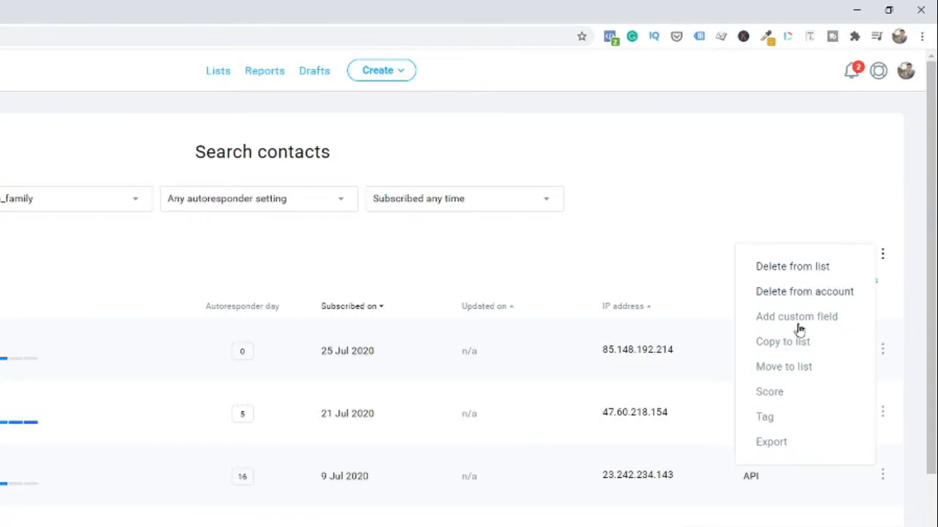
{"action": "left_click", "coordinate": [771, 442]}
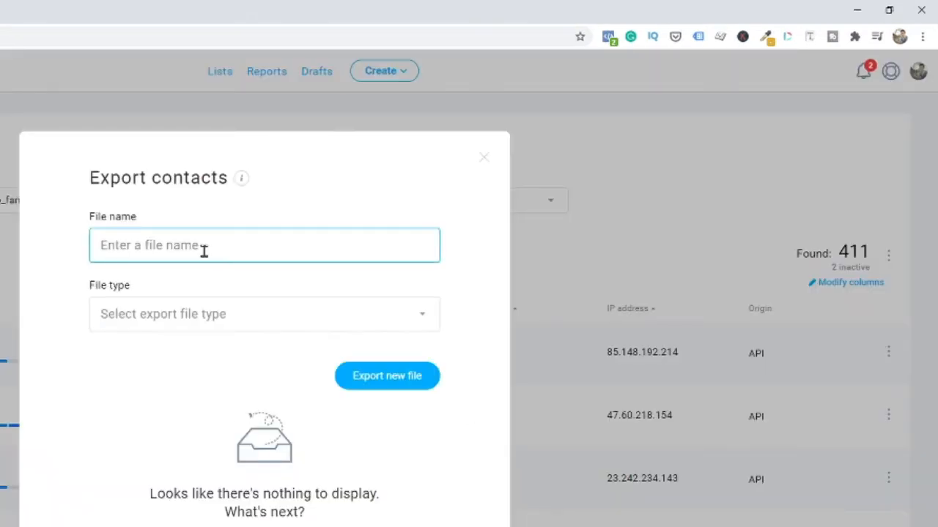
{"action": "type", "text": "pekeboo-list-"}
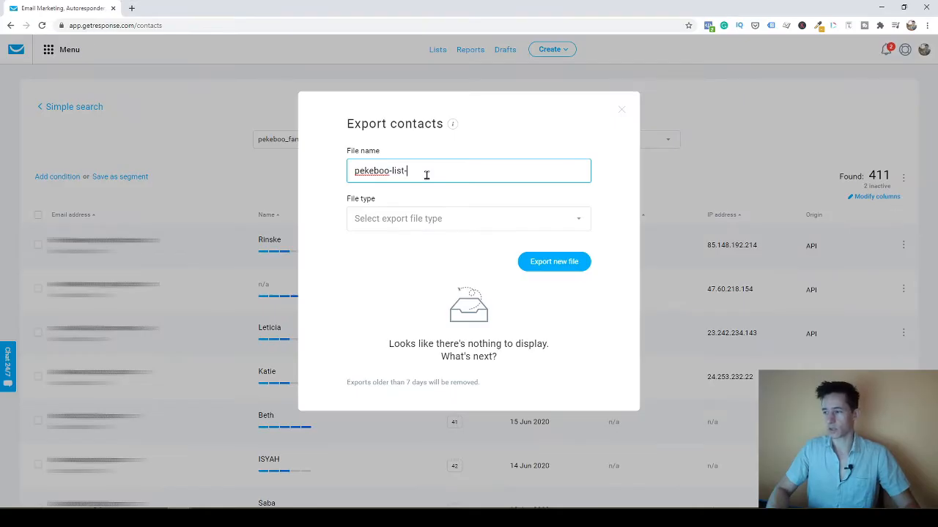
{"action": "type", "text": "26-07-2020"}
{"action": "left_click", "coordinate": [421, 220]}
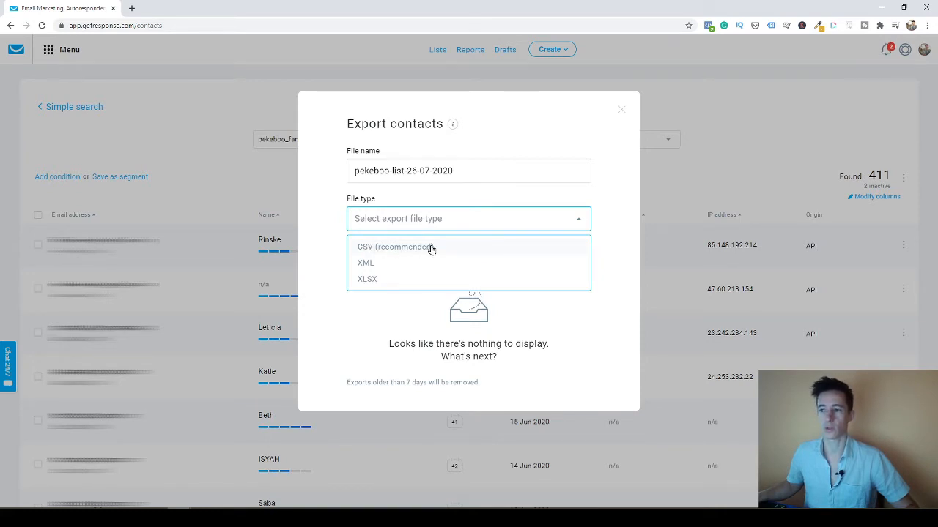
{"action": "left_click", "coordinate": [424, 247]}
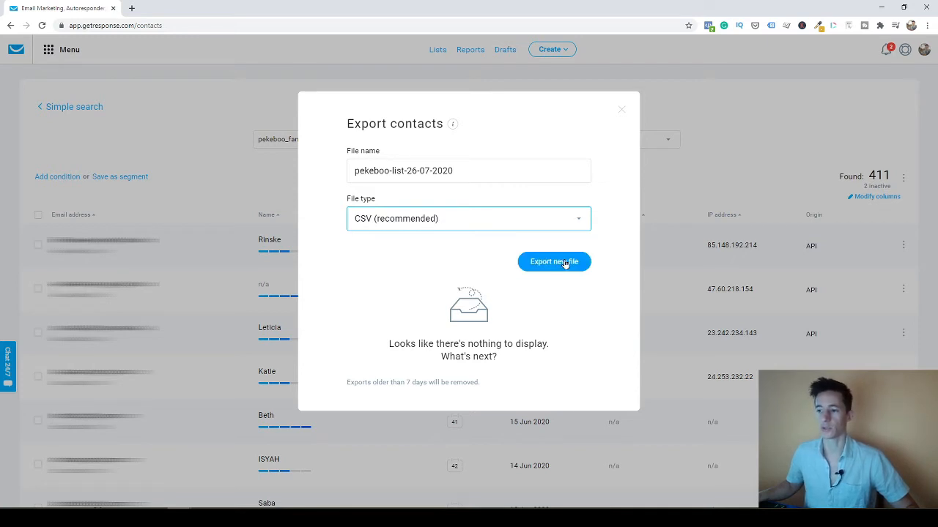
{"action": "left_click", "coordinate": [565, 264]}
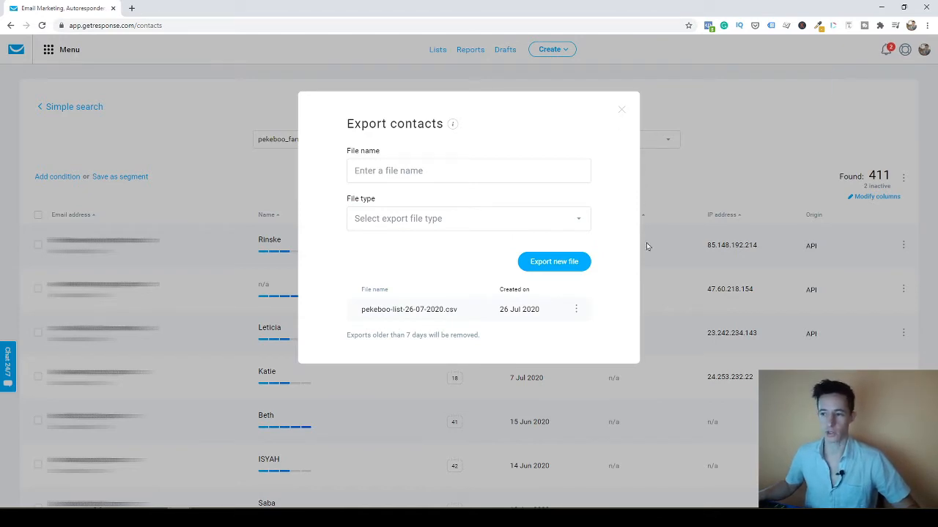
{"action": "left_click", "coordinate": [576, 309]}
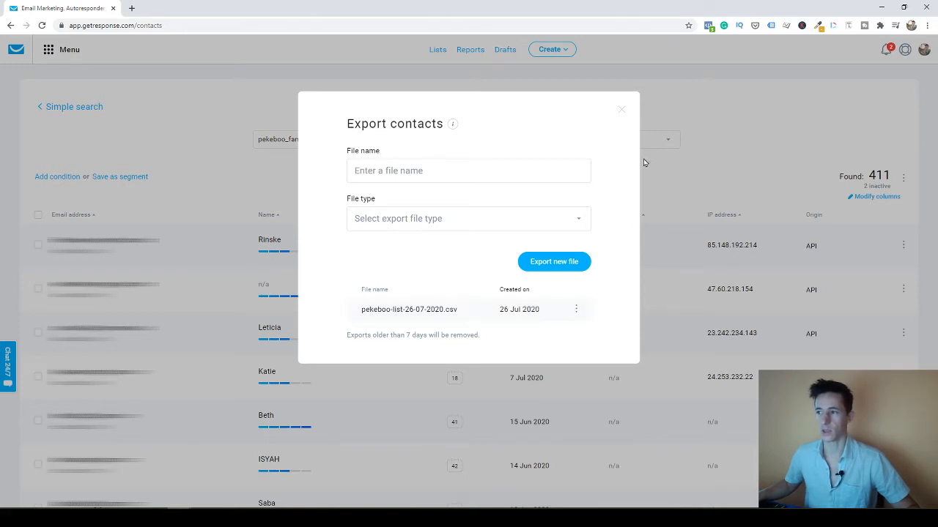
{"action": "left_click", "coordinate": [621, 110]}
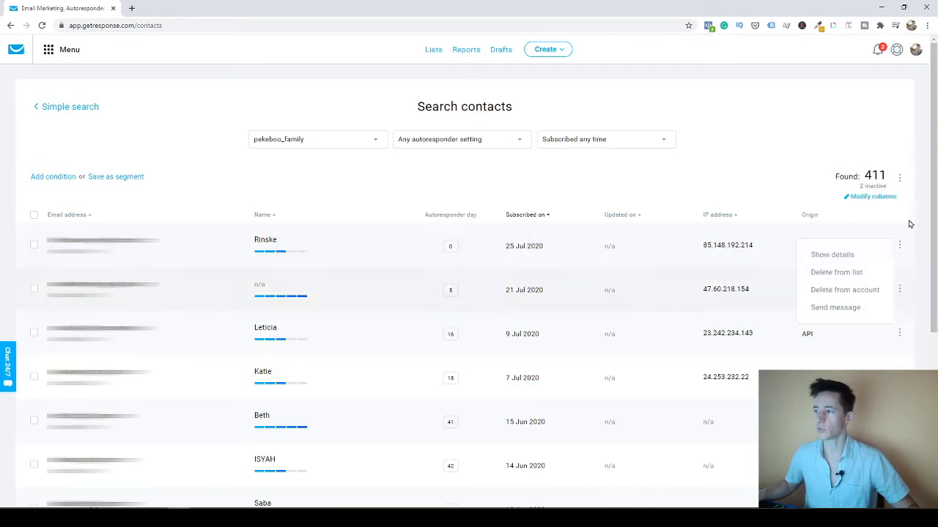
- Reopen the contact exports and download pekeboo-list-26-07-2020.csv to the computer, keeping its file name
{"action": "mouse_move", "coordinate": [897, 178]}
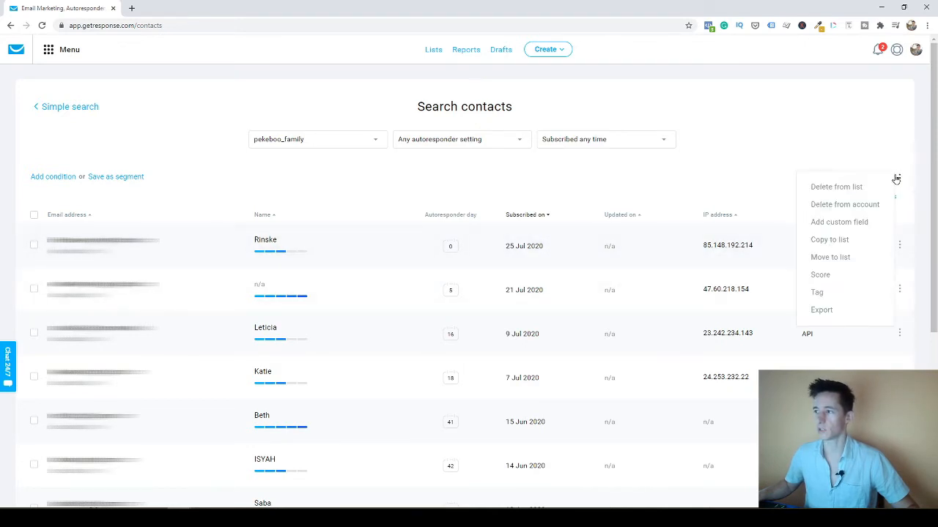
{"action": "left_click", "coordinate": [822, 311]}
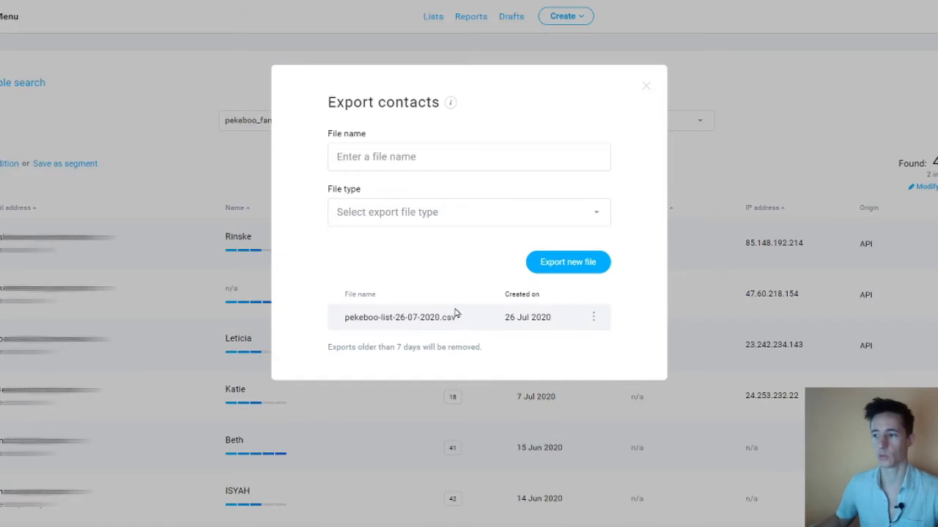
{"action": "mouse_move", "coordinate": [599, 323]}
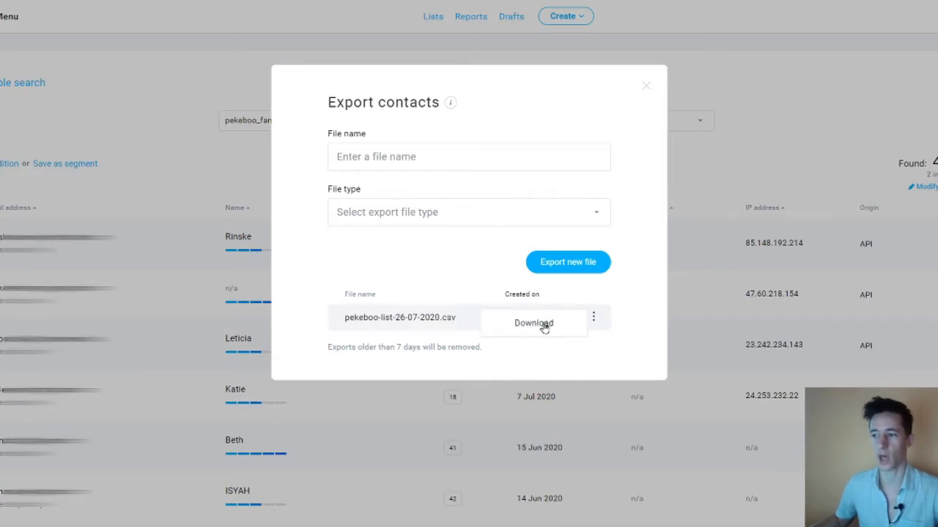
{"action": "left_click", "coordinate": [544, 328]}
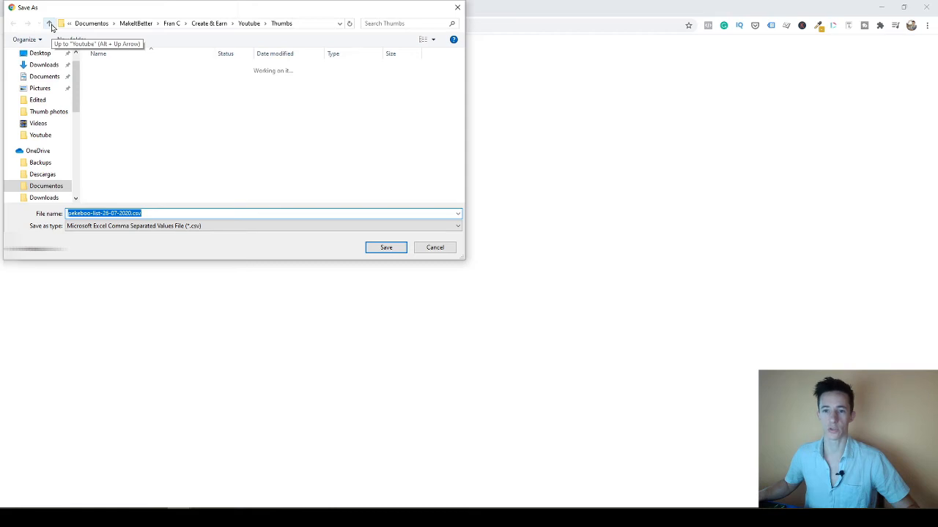
{"action": "key", "text": "Return"}
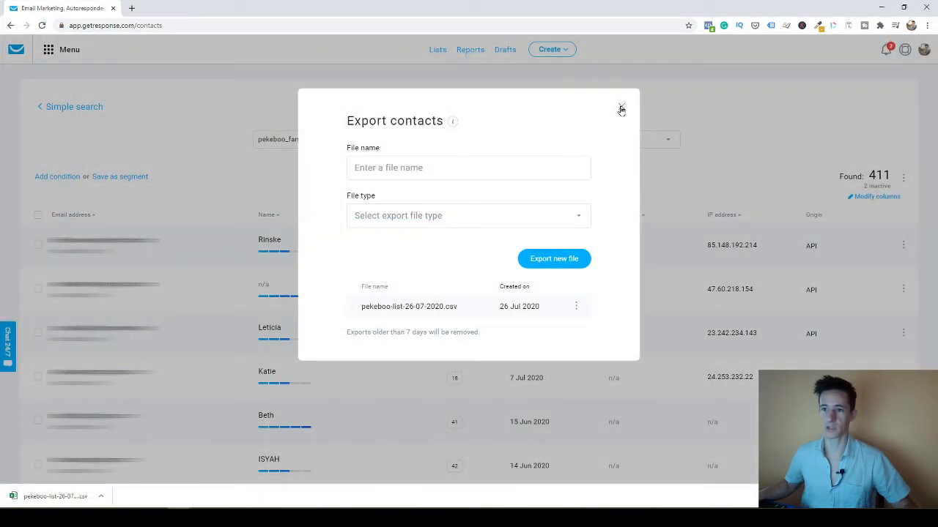
{"action": "left_click", "coordinate": [620, 110]}
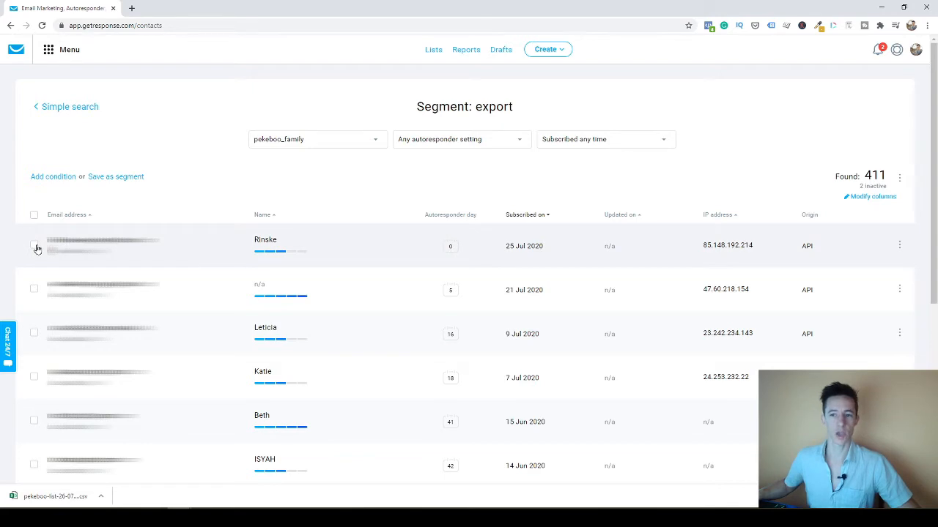
- Select the first four contacts plus two further down, and copy these six to the pekeboo_bsc list without an autoresponder day
{"action": "left_click", "coordinate": [35, 247]}
{"action": "left_click", "coordinate": [34, 289]}
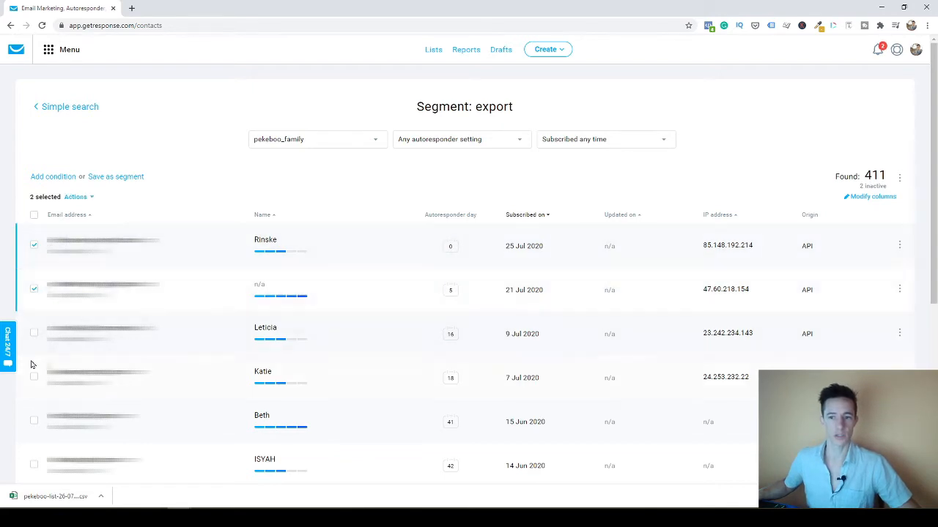
{"action": "left_click", "coordinate": [34, 379]}
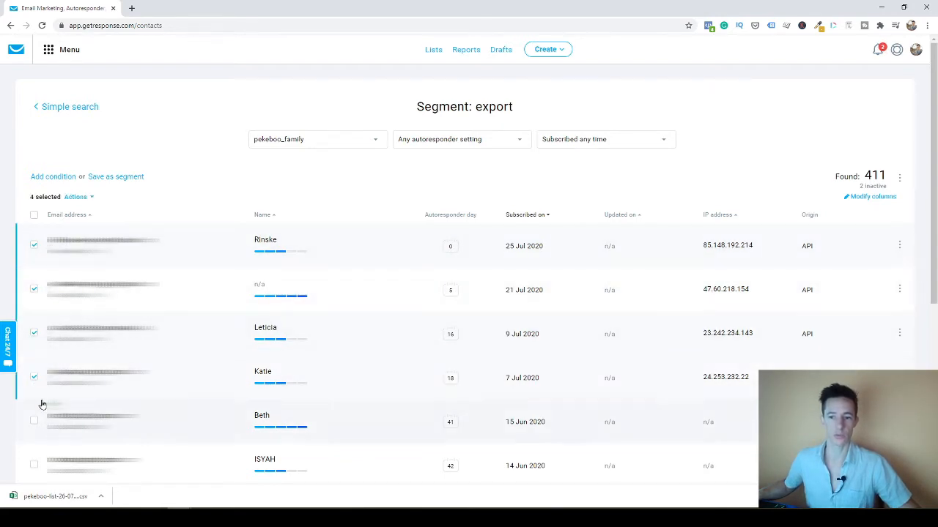
{"action": "scroll", "coordinate": [42, 403], "scroll_direction": "down", "scroll_amount": 1}
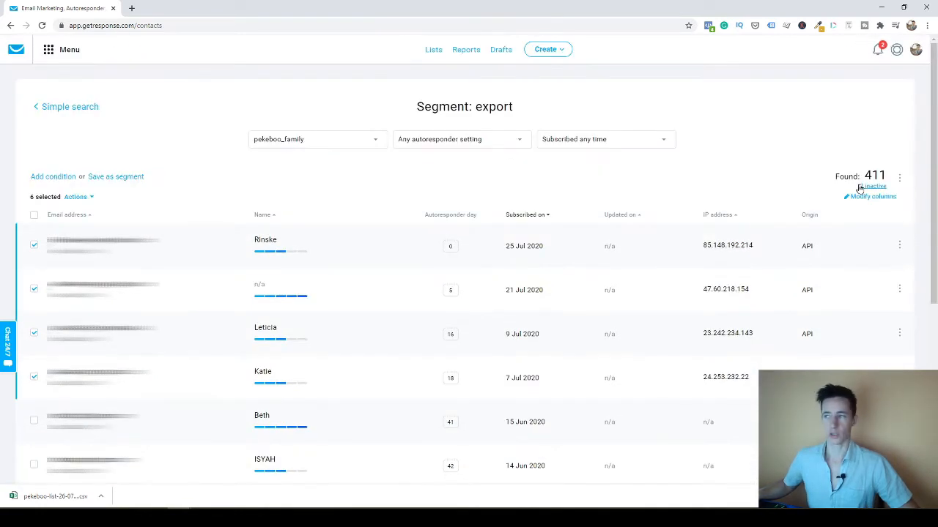
{"action": "left_click", "coordinate": [900, 179]}
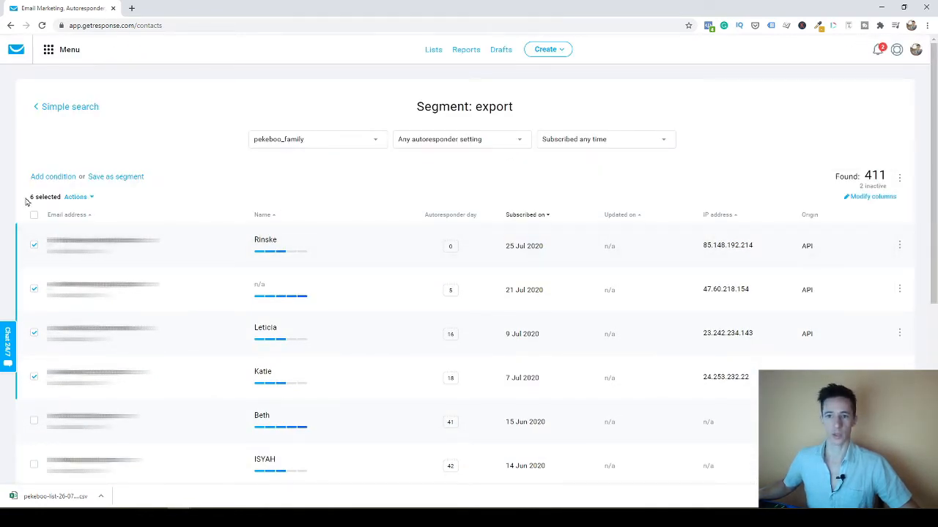
{"action": "left_click", "coordinate": [78, 197]}
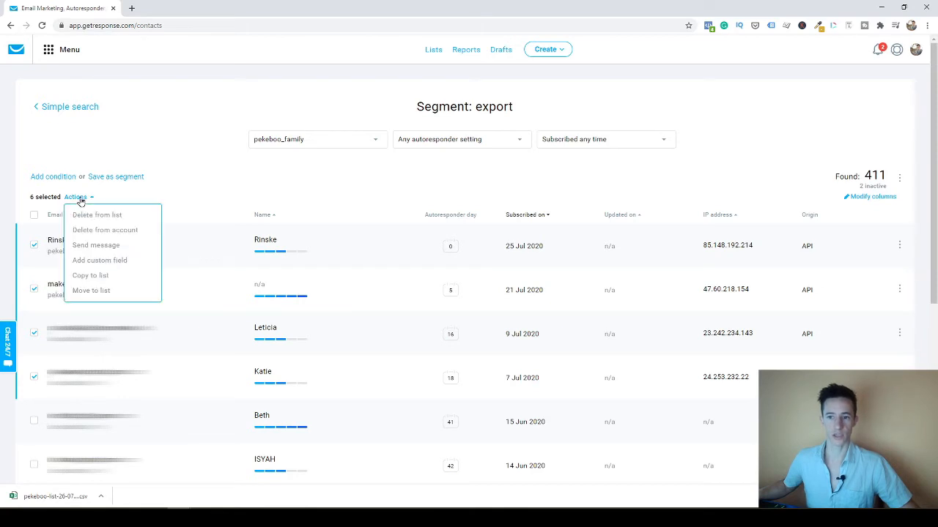
{"action": "left_click", "coordinate": [88, 278]}
{"action": "left_click", "coordinate": [475, 178]}
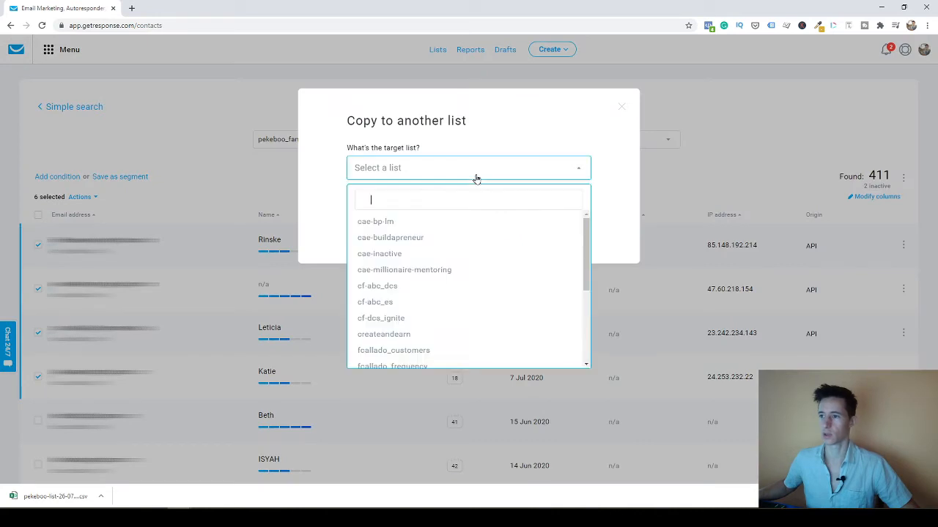
{"action": "scroll", "coordinate": [439, 322], "scroll_direction": "down", "scroll_amount": 5}
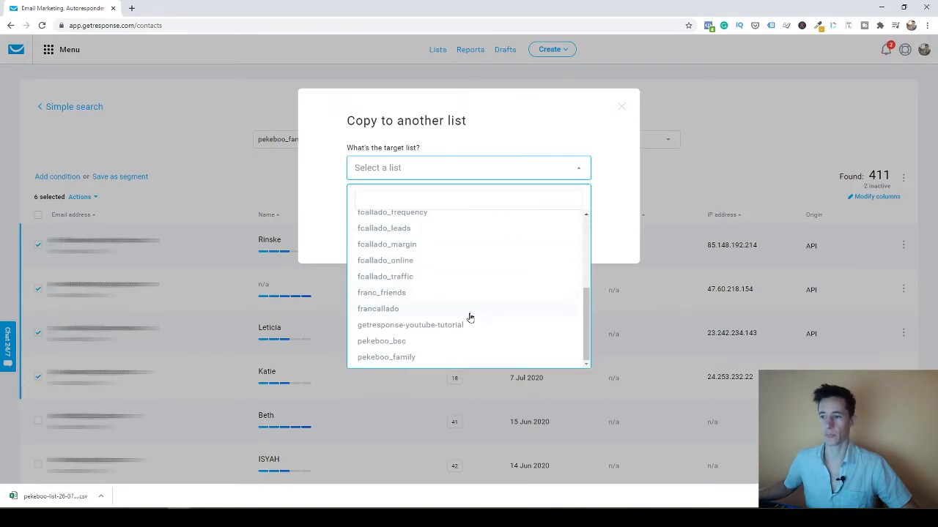
{"action": "left_click", "coordinate": [372, 343]}
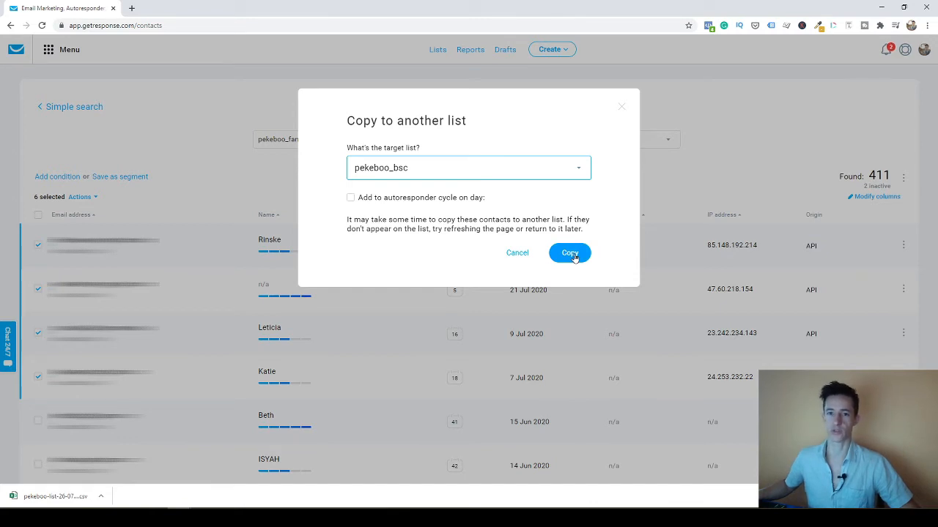
{"action": "left_click", "coordinate": [570, 254]}
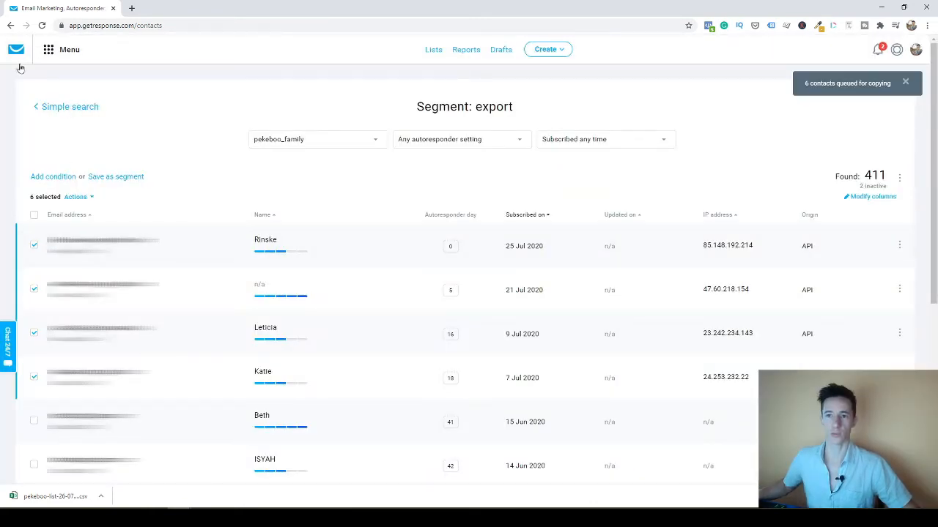
- Return to the contact lists and open the pekeboo_bsc list to review its copied contacts
{"action": "left_click", "coordinate": [46, 106]}
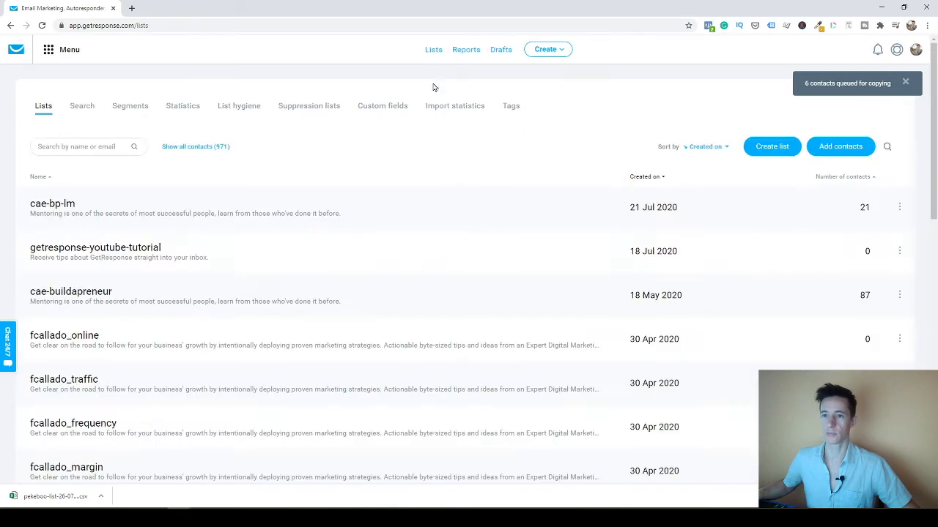
{"action": "scroll", "coordinate": [220, 247], "scroll_direction": "down", "scroll_amount": 10}
{"action": "left_click", "coordinate": [56, 247]}
{"action": "scroll", "coordinate": [90, 117], "scroll_direction": "down", "scroll_amount": 2}
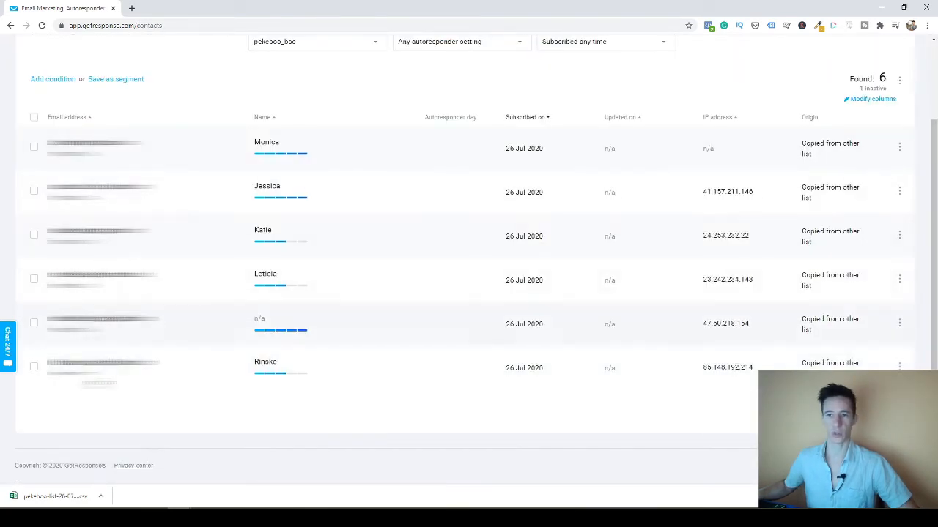
{"action": "scroll", "coordinate": [488, 433], "scroll_direction": "up", "scroll_amount": 2}
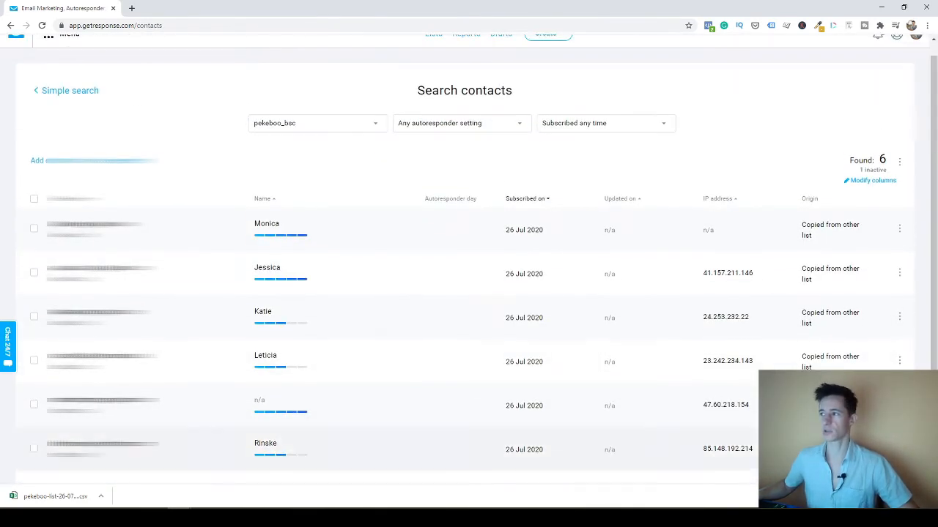
- Export all contacts of the pekeboo_bsc list as a CSV file named pekeboo-best-contacts
{"action": "left_click", "coordinate": [904, 167]}
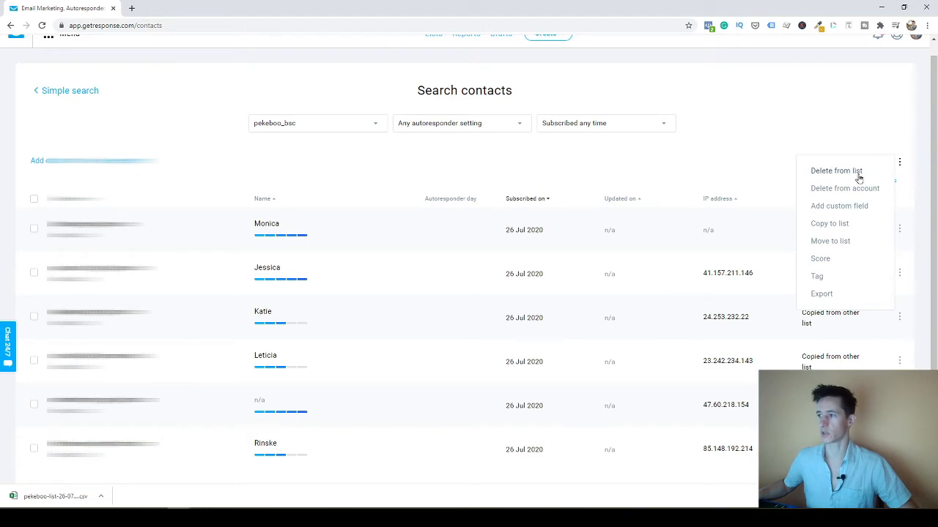
{"action": "left_click", "coordinate": [820, 296]}
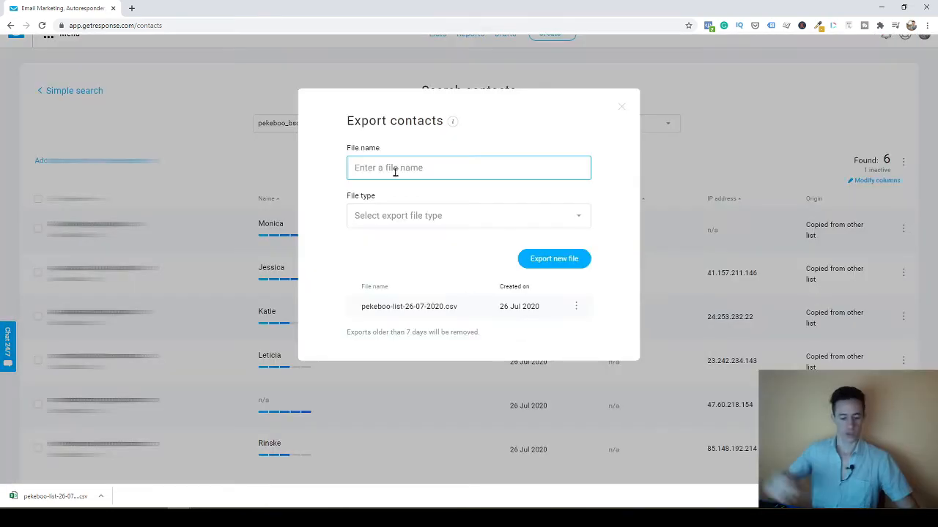
{"action": "type", "text": "pekeboo-best-contacts"}
{"action": "left_click", "coordinate": [469, 215]}
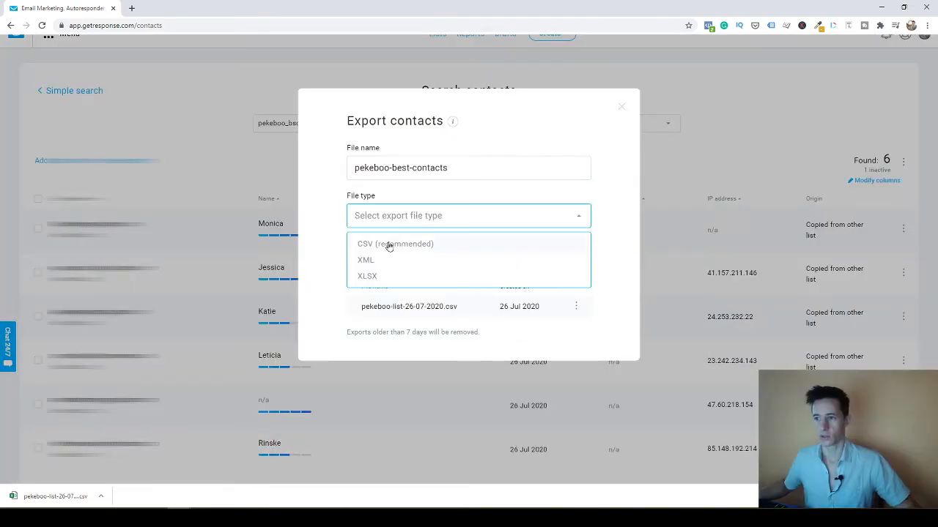
{"action": "left_click", "coordinate": [392, 244]}
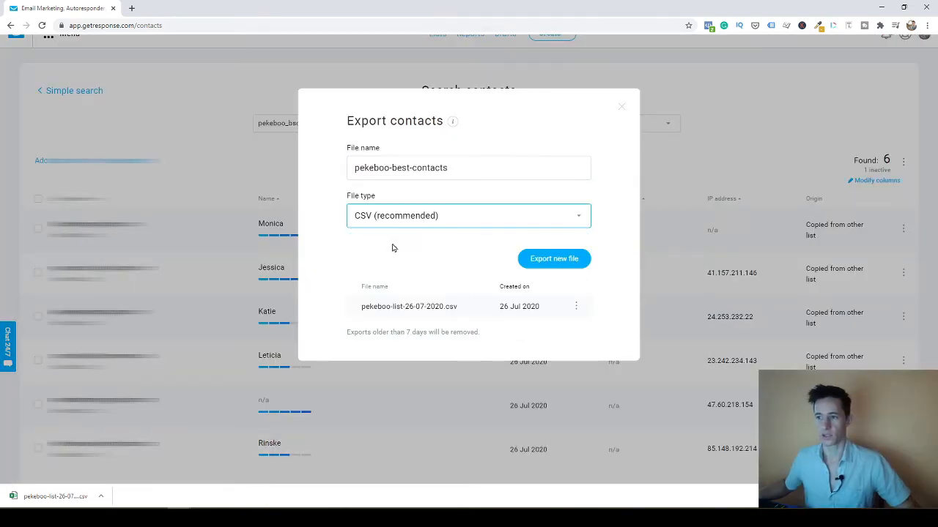
{"action": "left_click", "coordinate": [566, 265]}
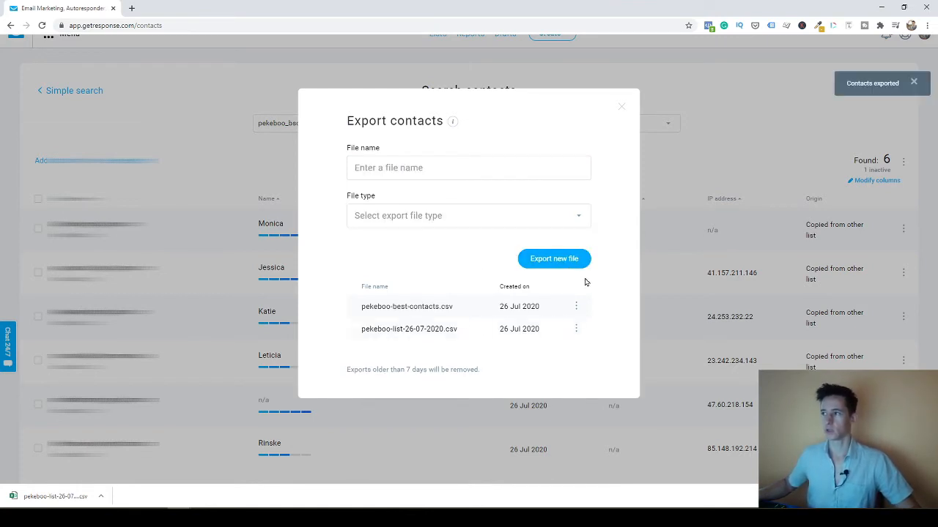
- Check the download option for the exported pekeboo-best-contacts.csv file and close the contact export dialog
{"action": "left_click", "coordinate": [577, 332]}
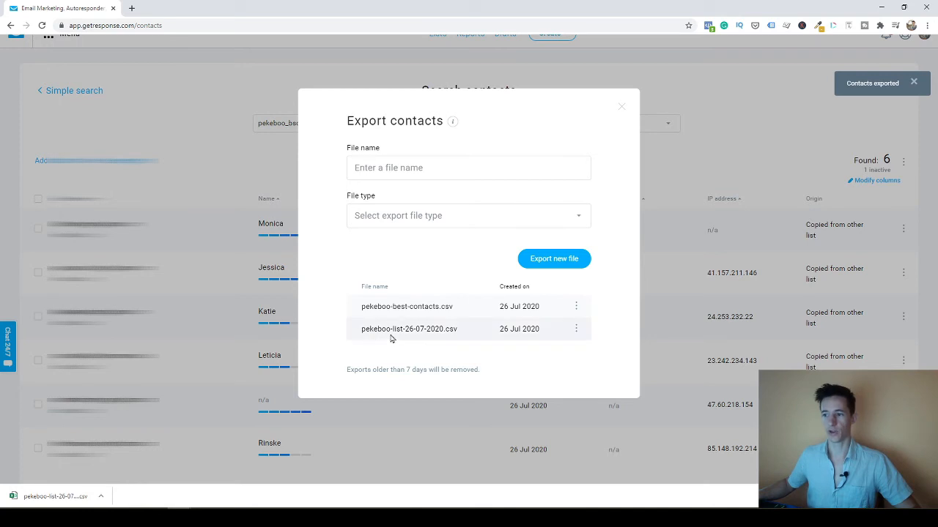
{"action": "left_click", "coordinate": [573, 305]}
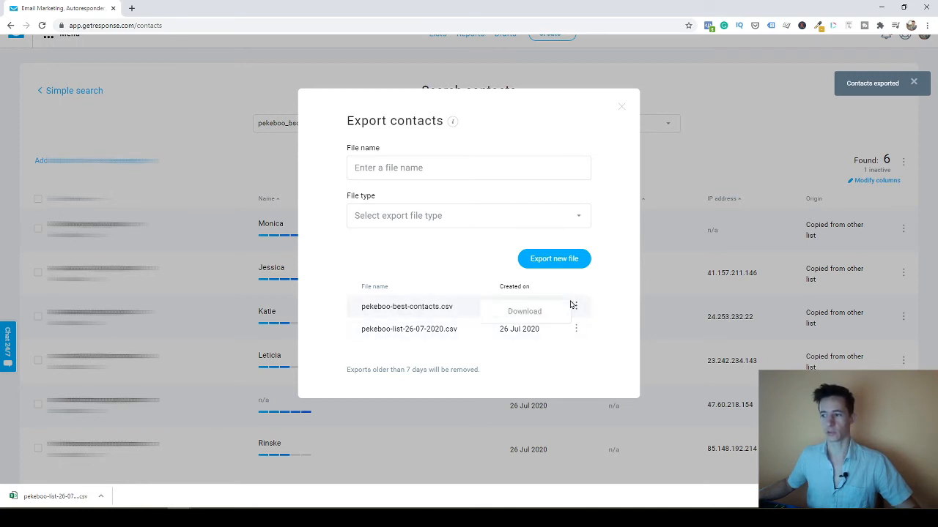
{"action": "left_click", "coordinate": [532, 315]}
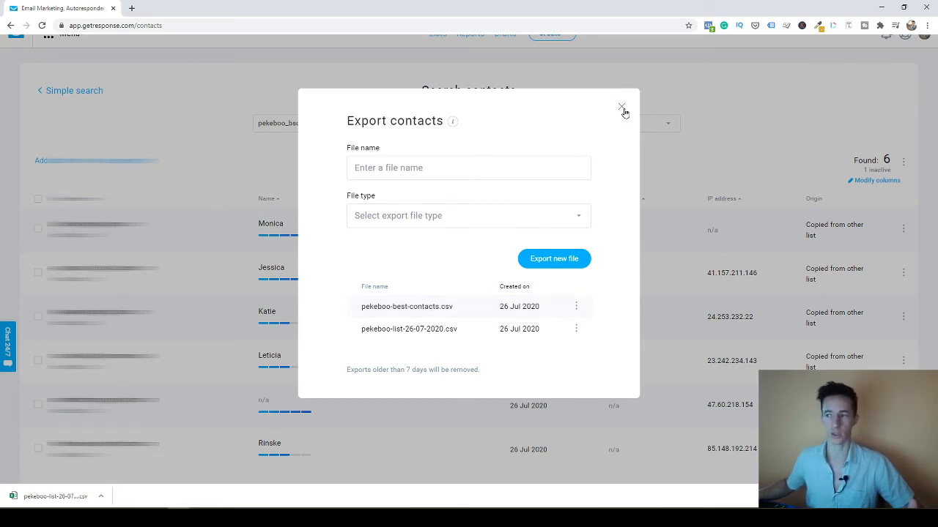
{"action": "left_click", "coordinate": [584, 306]}
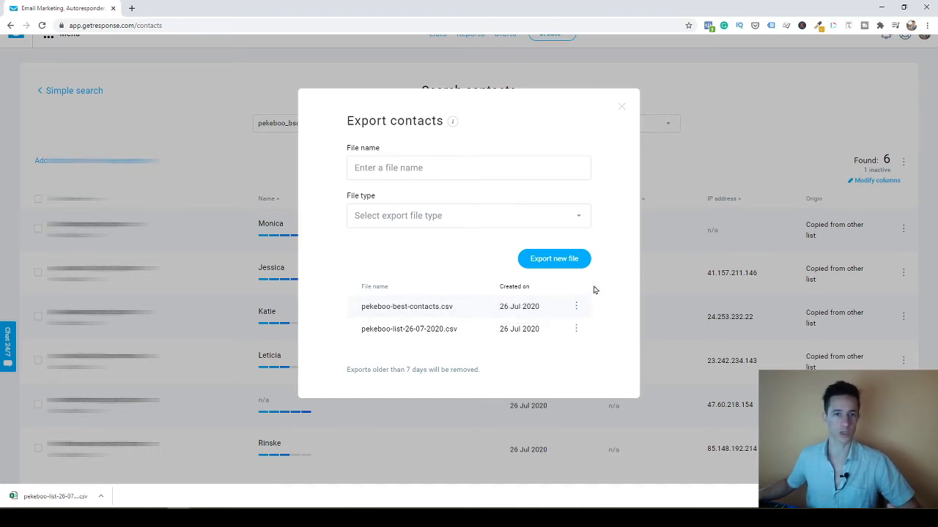
{"action": "left_click", "coordinate": [622, 108]}
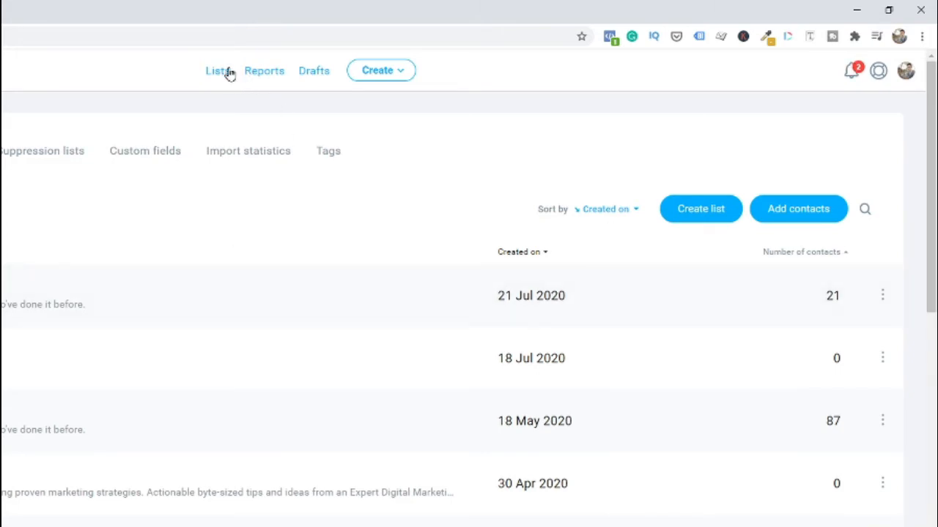
- Start adding contacts from the contact lists page and choose pekeboo_family as the destination list
{"action": "left_click", "coordinate": [802, 210]}
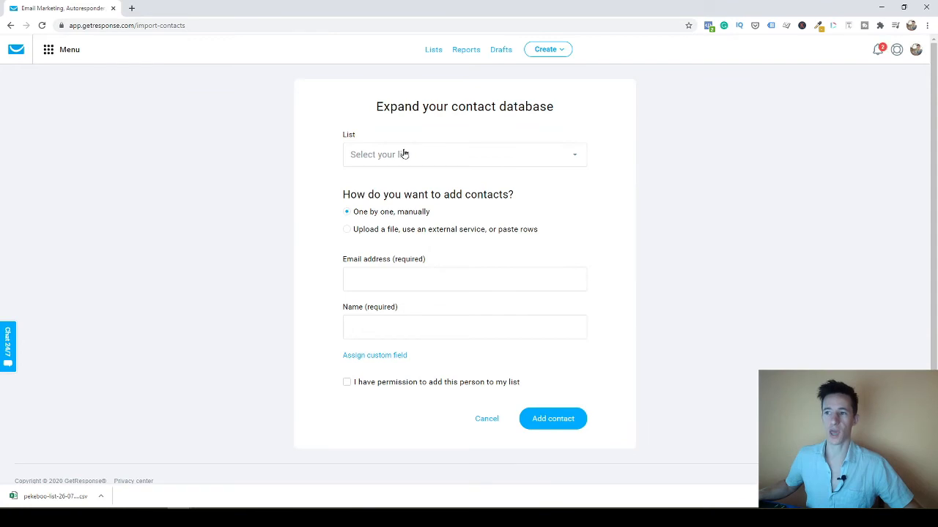
{"action": "left_click", "coordinate": [405, 154]}
{"action": "left_click", "coordinate": [694, 200]}
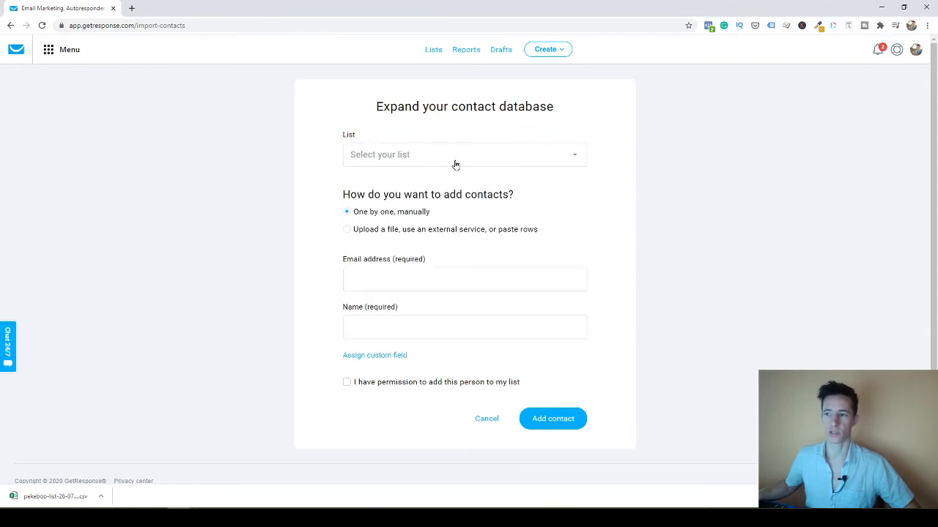
{"action": "left_click", "coordinate": [455, 162]}
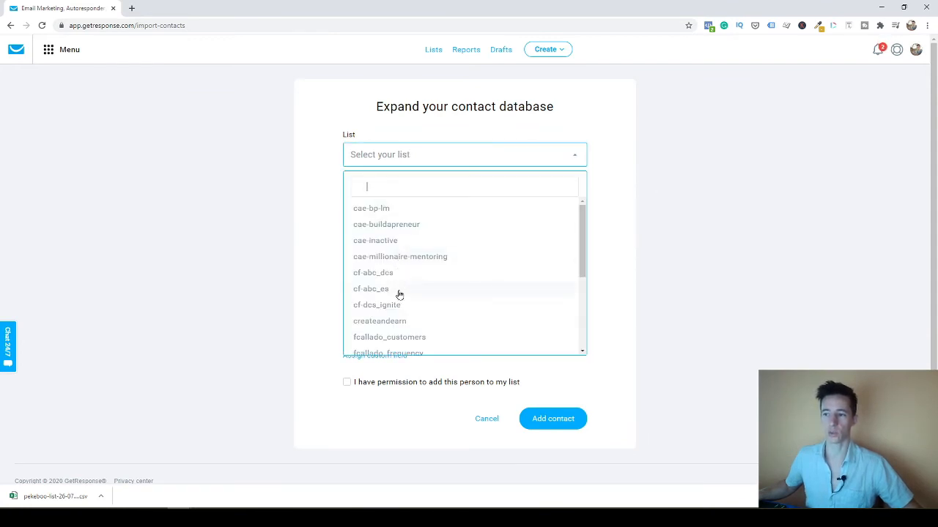
{"action": "scroll", "coordinate": [403, 293], "scroll_direction": "down", "scroll_amount": 2}
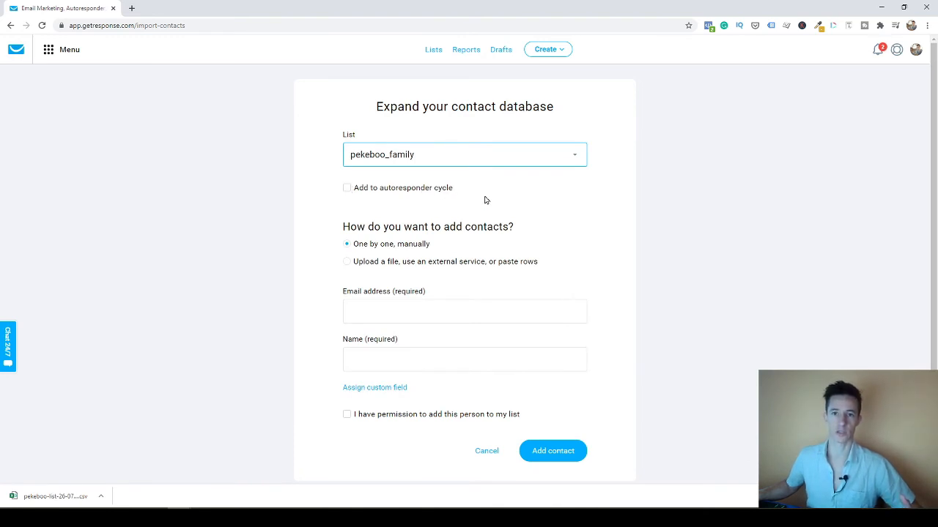
- Set the contacts to come from an uploaded file and supply the downloaded pekeboo-list-26-07-2020.csv as the import file
{"action": "left_click", "coordinate": [347, 262]}
{"action": "scroll", "coordinate": [642, 307], "scroll_direction": "down", "scroll_amount": 1}
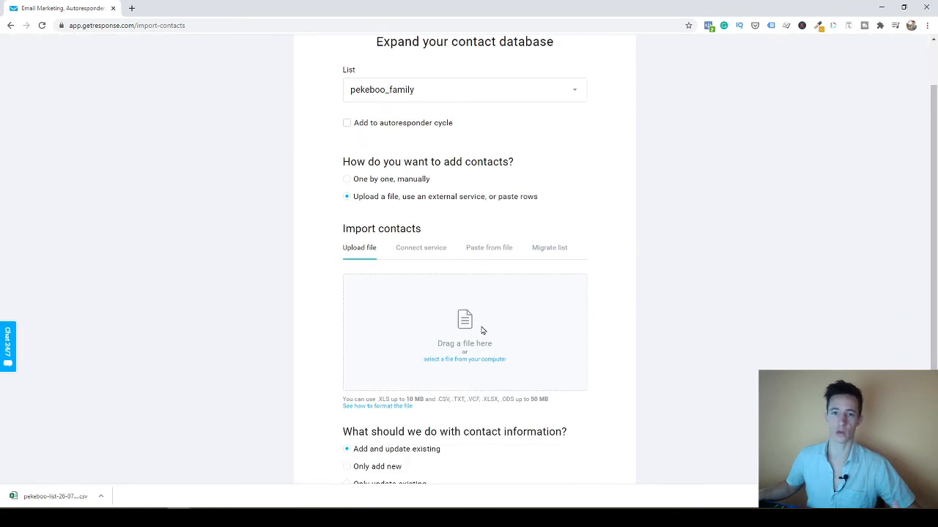
{"action": "left_click", "coordinate": [101, 496]}
{"action": "left_click", "coordinate": [120, 464]}
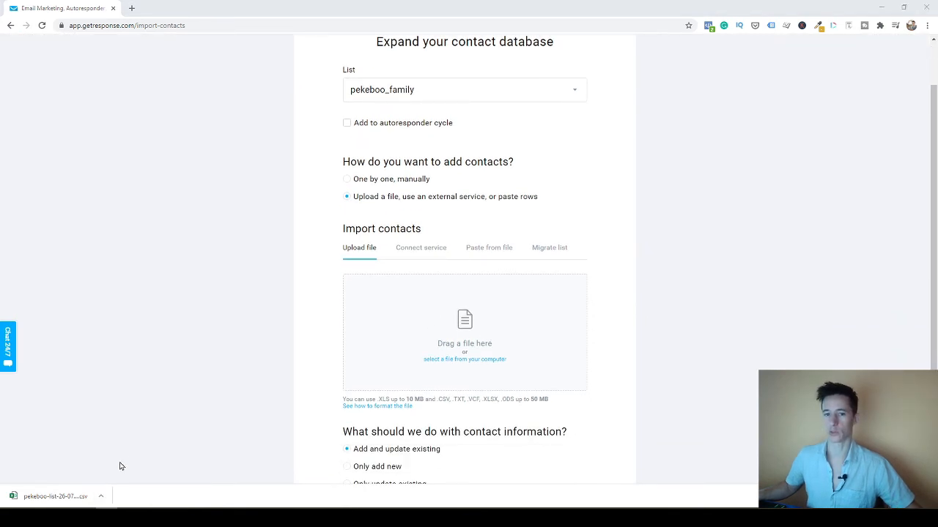
{"action": "left_click_drag", "start_coordinate": [2, 345], "coordinate": [439, 352]}
- Confirm having permission to add these people to the list and proceed with the contact import
{"action": "scroll", "coordinate": [655, 335], "scroll_direction": "down", "scroll_amount": 2}
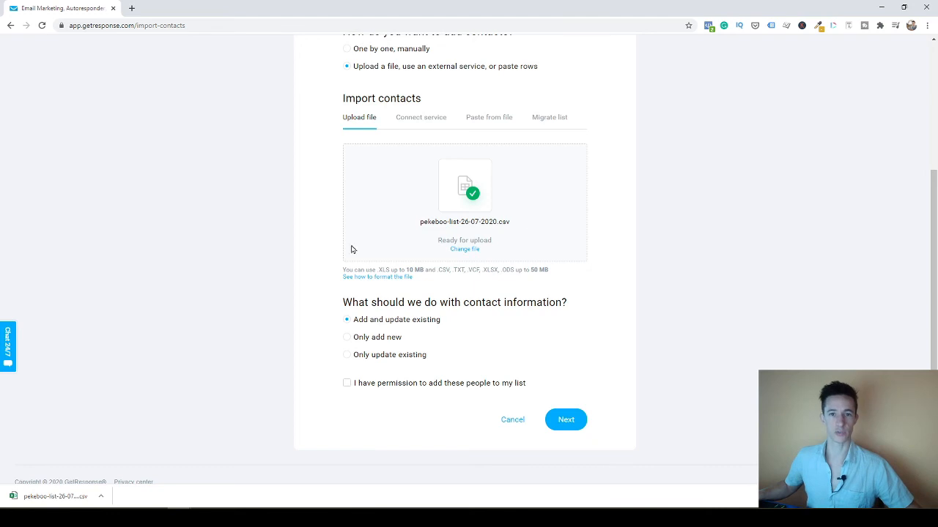
{"action": "scroll", "coordinate": [595, 374], "scroll_direction": "down", "scroll_amount": 1}
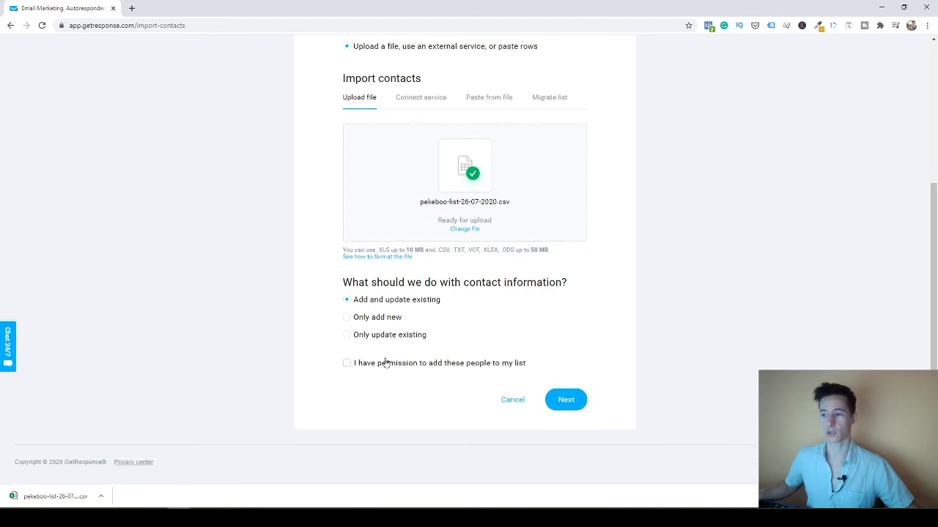
{"action": "double_click", "coordinate": [348, 367]}
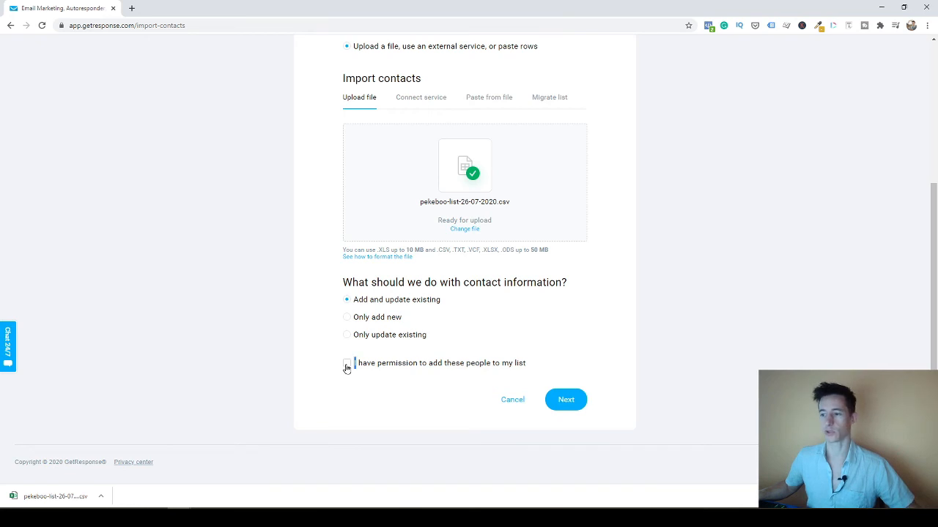
{"action": "left_click", "coordinate": [566, 400]}
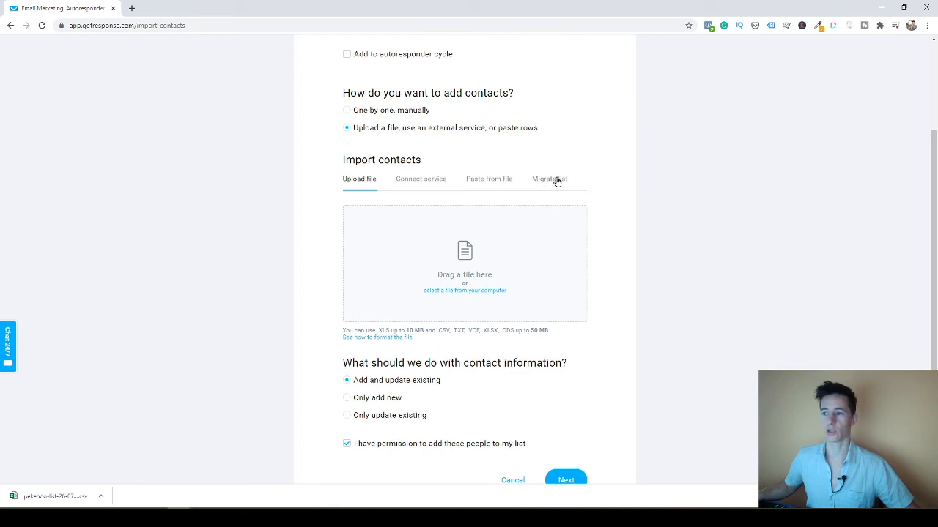
- Switch the contact import to list migration and open the choice of list sources
{"action": "left_click", "coordinate": [554, 180]}
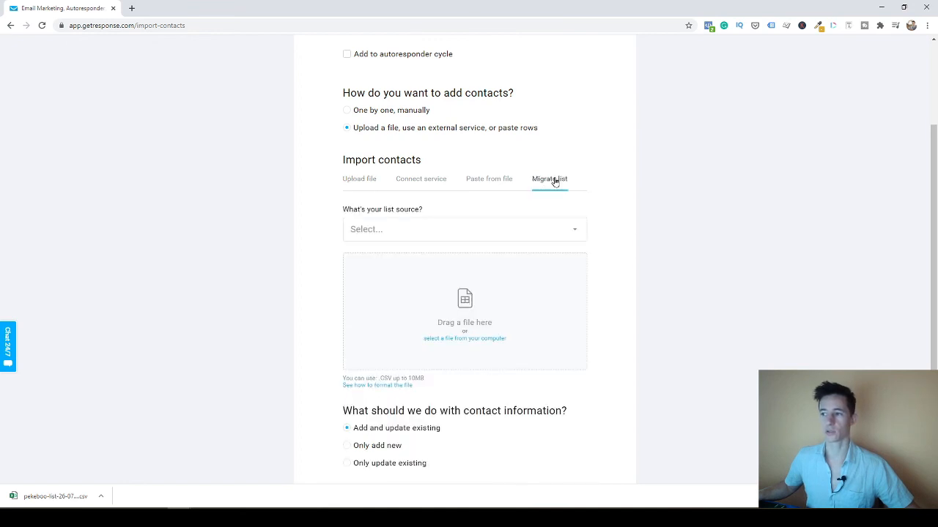
{"action": "left_click", "coordinate": [542, 235]}
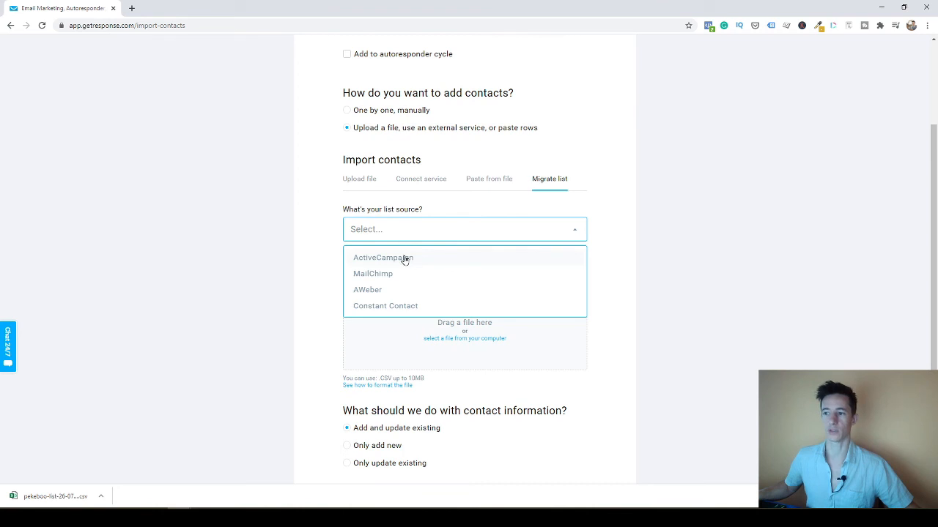